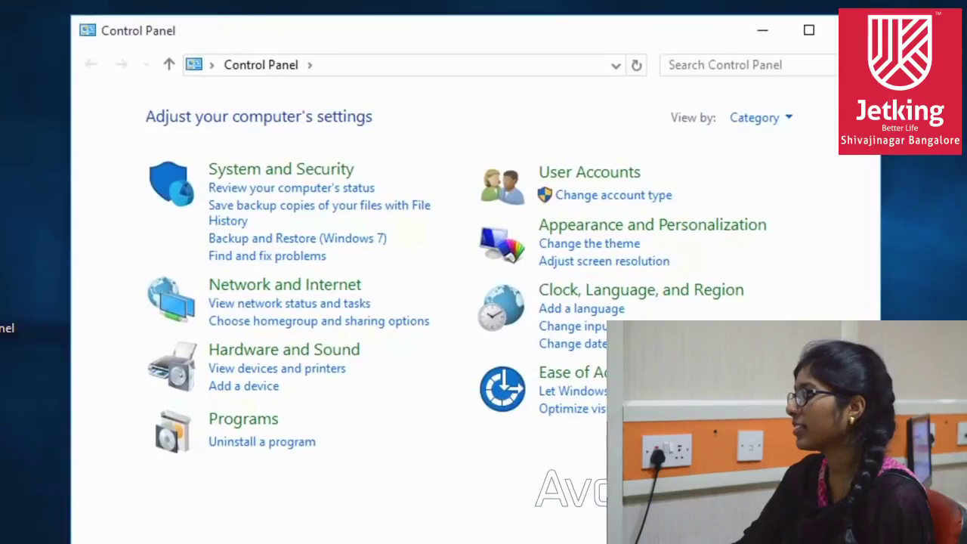
# Step: Show the Control Panel items as small icons and open the local administrator account from User Accounts for changes
pyautogui.click(785, 117)
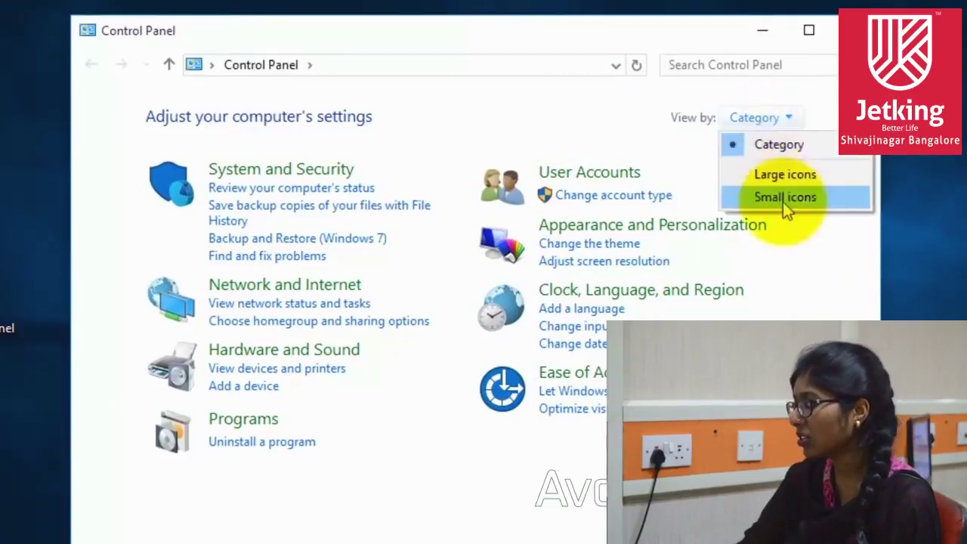
pyautogui.click(785, 198)
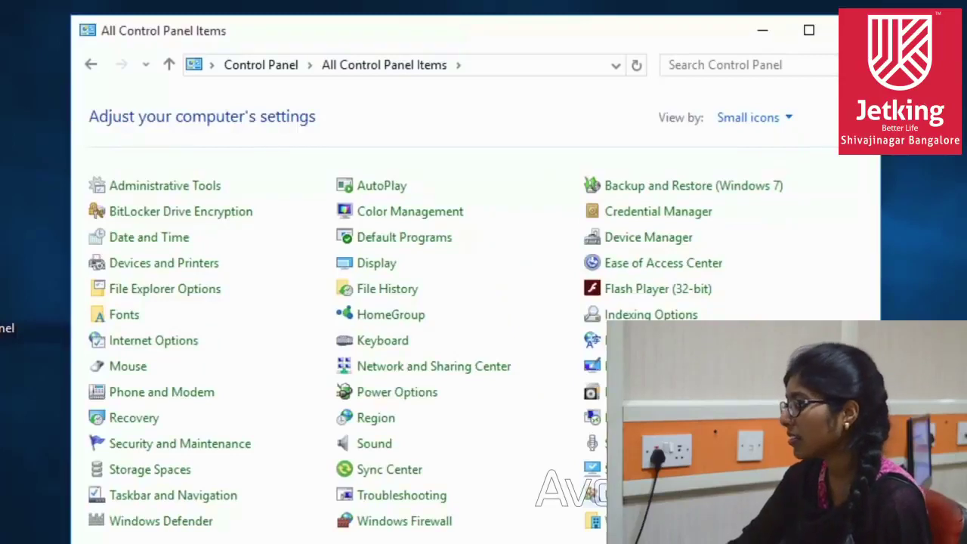
pyautogui.click(627, 495)
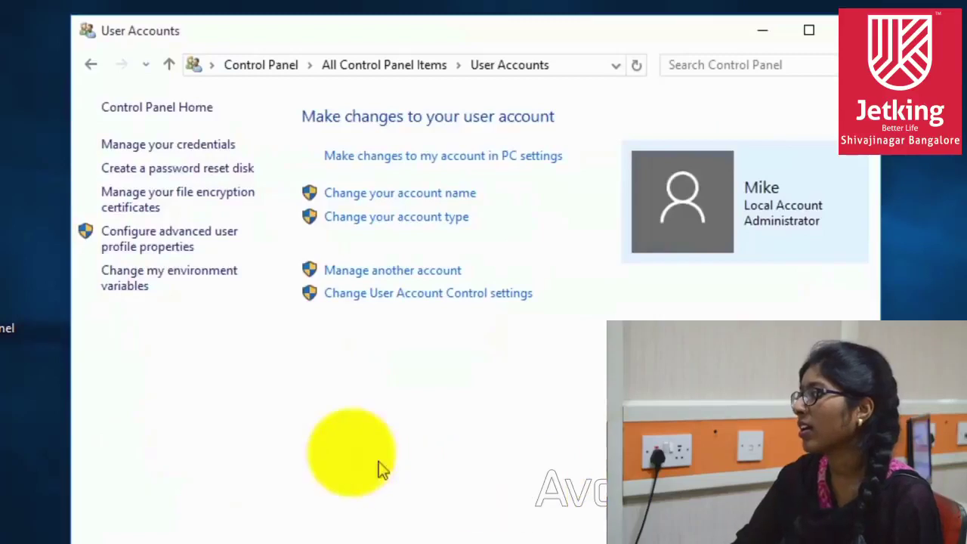
pyautogui.click(336, 272)
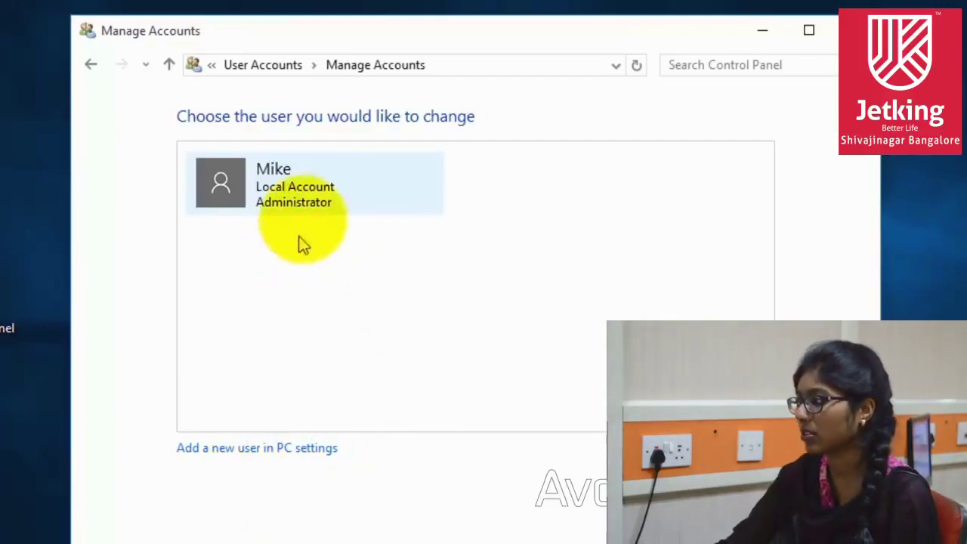
pyautogui.click(302, 198)
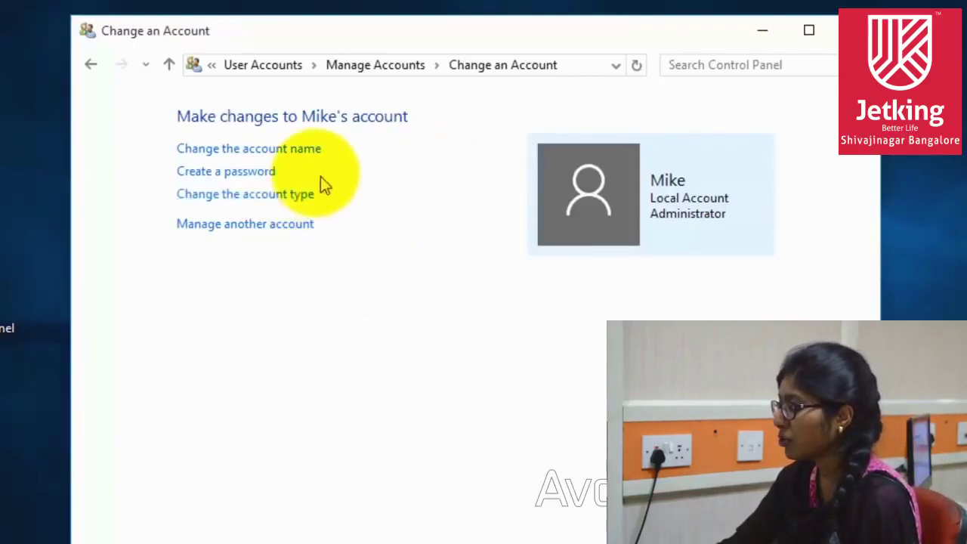
# Step: Create a password for the local administrator account, enter "same" as the password hint, and close the account window
pyautogui.click(277, 175)
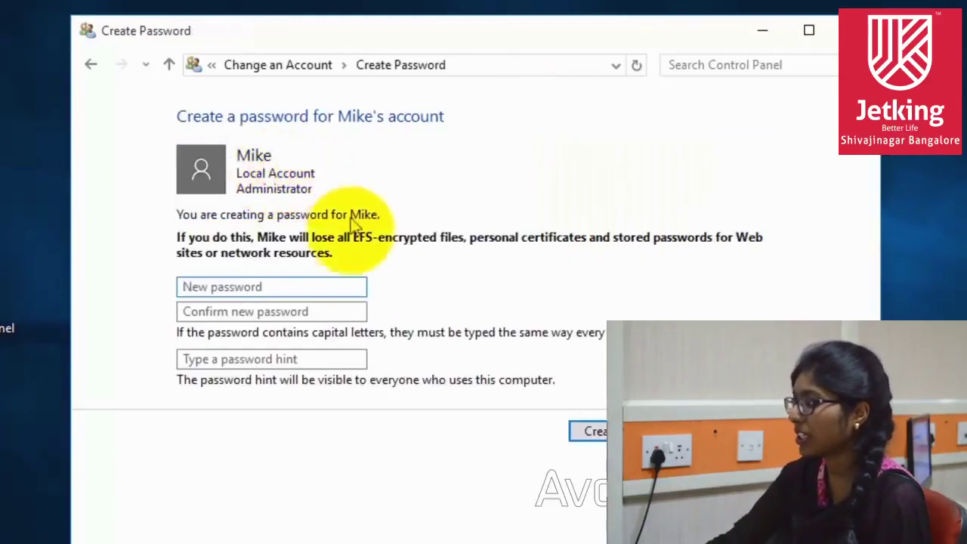
pyautogui.click(333, 285)
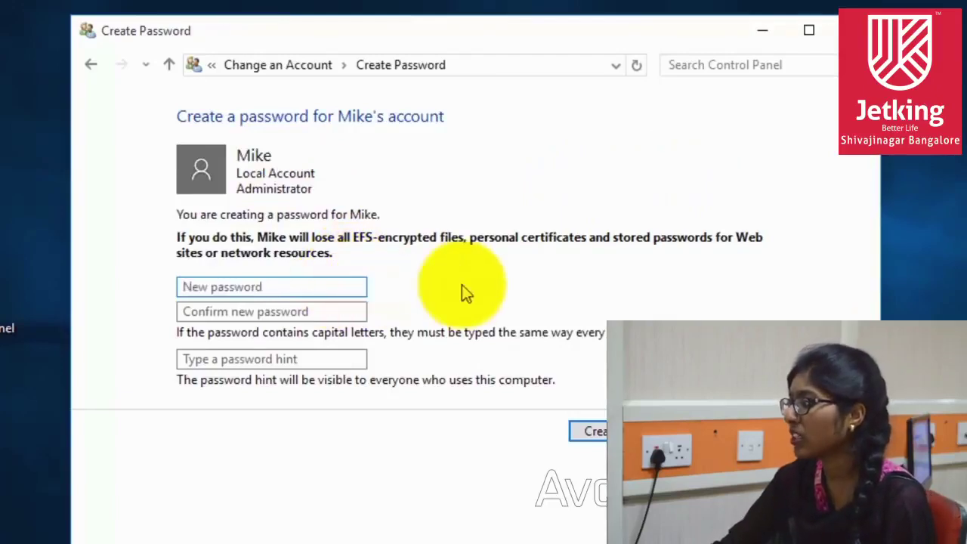
pyautogui.write('********')
pyautogui.press('Tab')
pyautogui.write('*******')
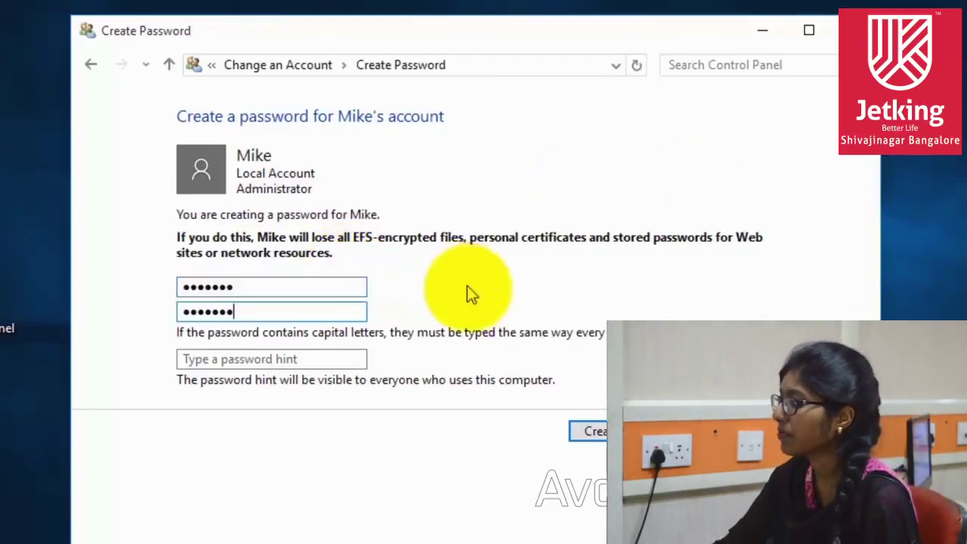
pyautogui.click(328, 355)
pyautogui.write('same')
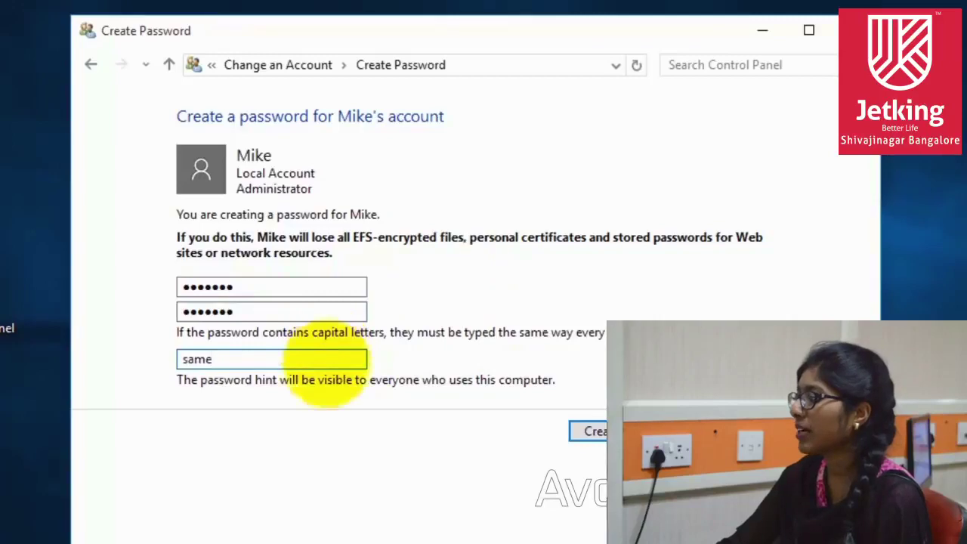
pyautogui.click(575, 432)
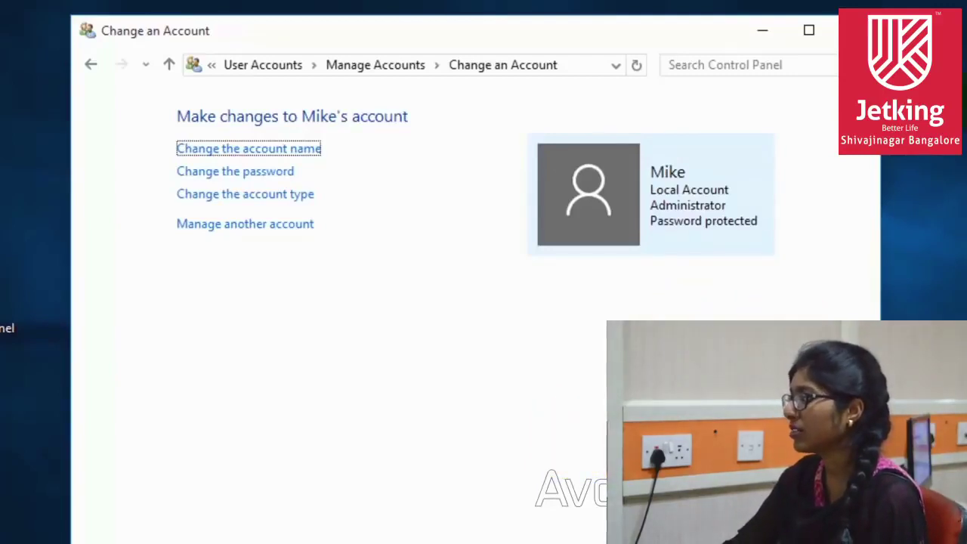
pyautogui.click(844, 20)
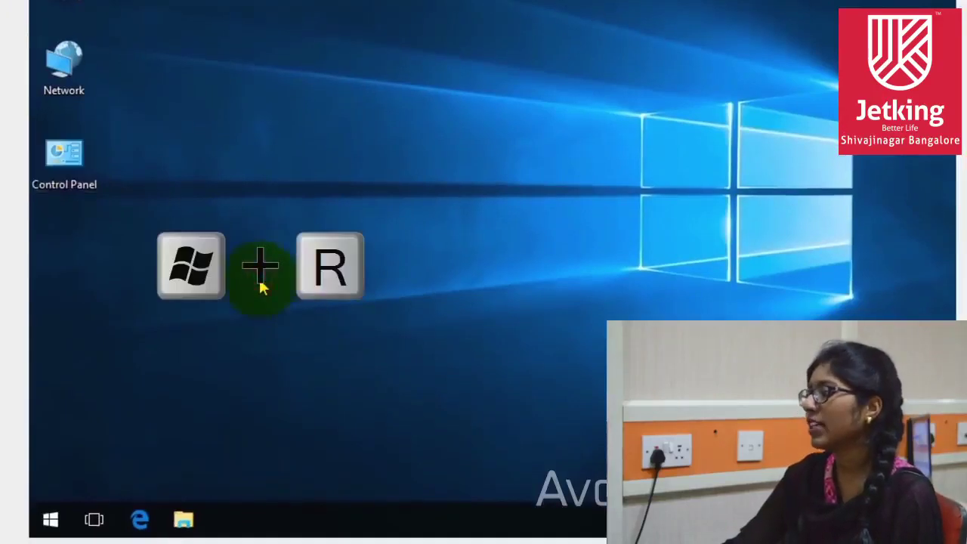
# Step: Launch the Command Prompt with cmd and run ipconfig to read the computer's IPv4 address
pyautogui.press('super+r')
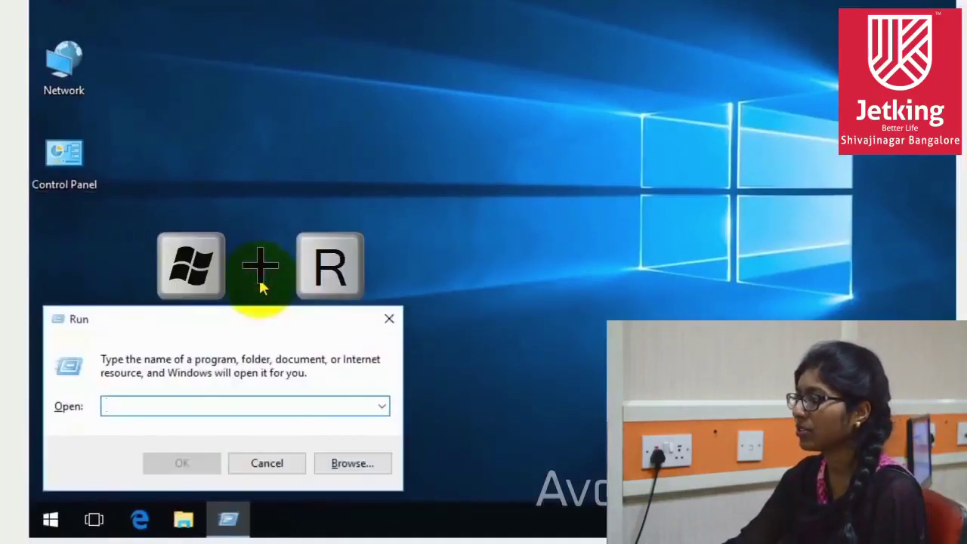
pyautogui.write('cmd')
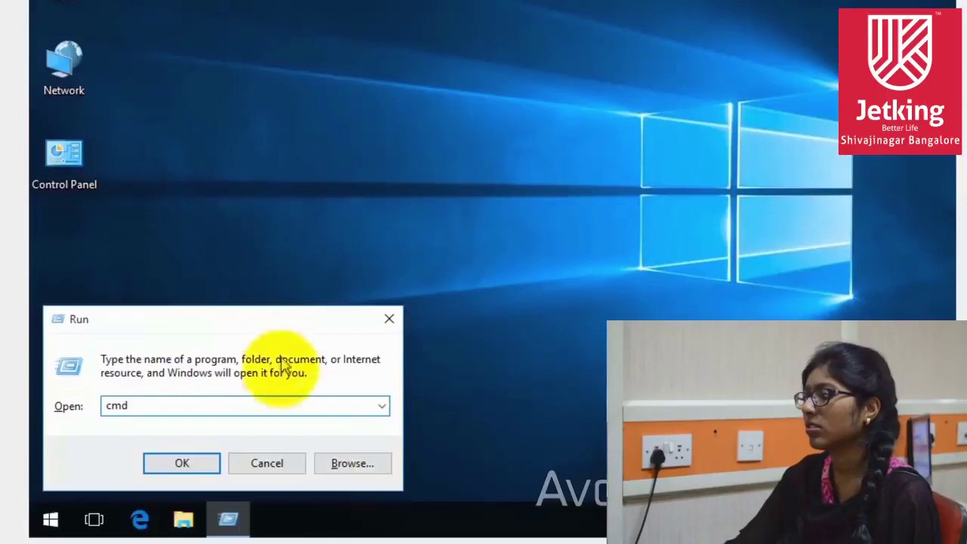
pyautogui.click(202, 462)
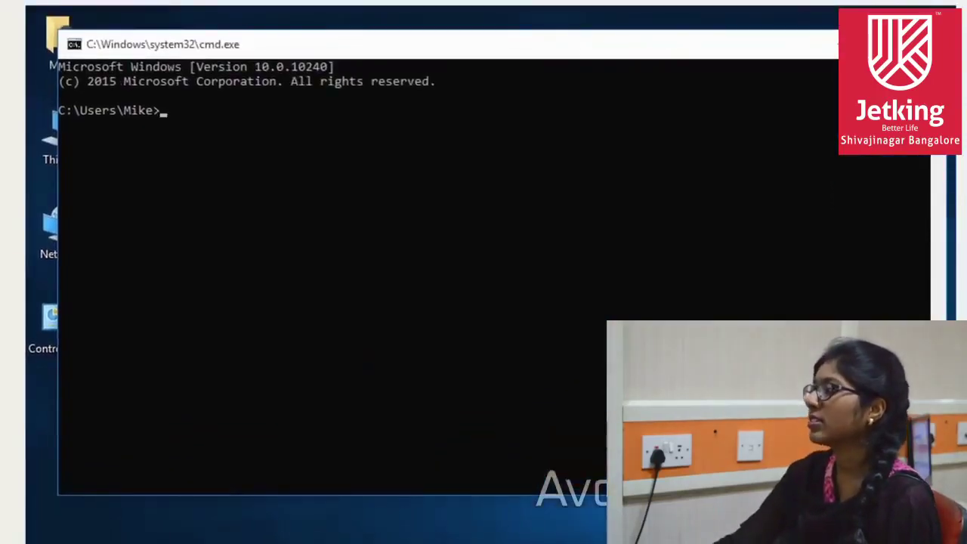
pyautogui.write('ipc')
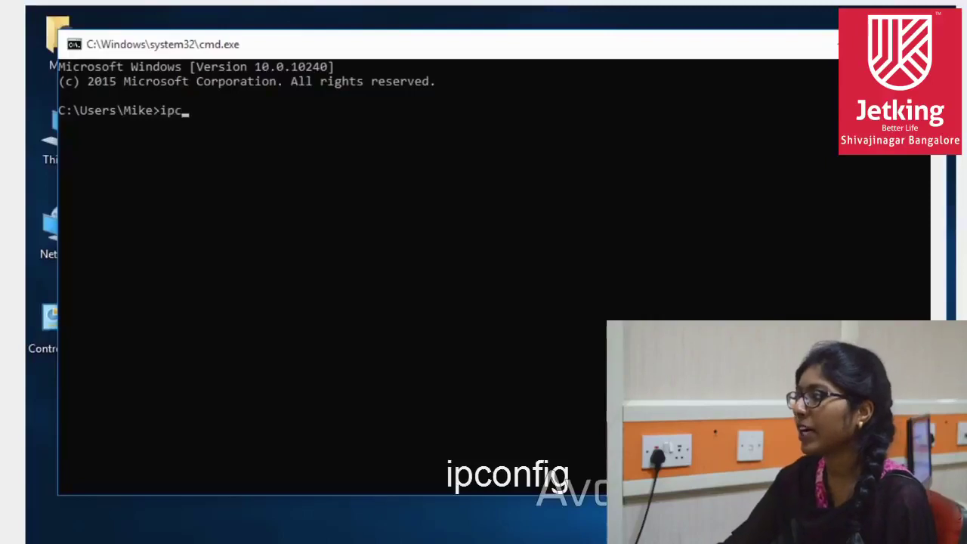
pyautogui.write('onfig')
pyautogui.press('Return')
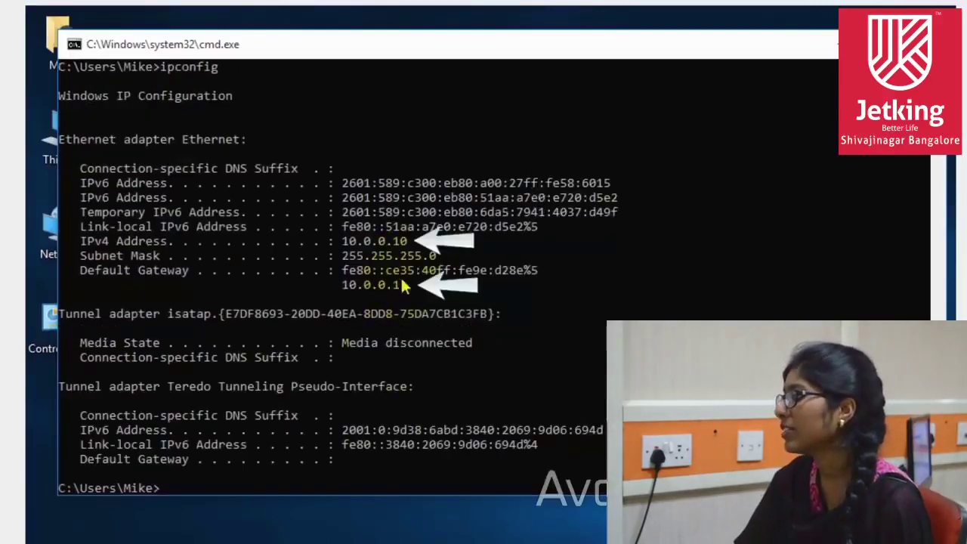
pyautogui.moveTo(412, 241); pyautogui.dragTo(341, 242)
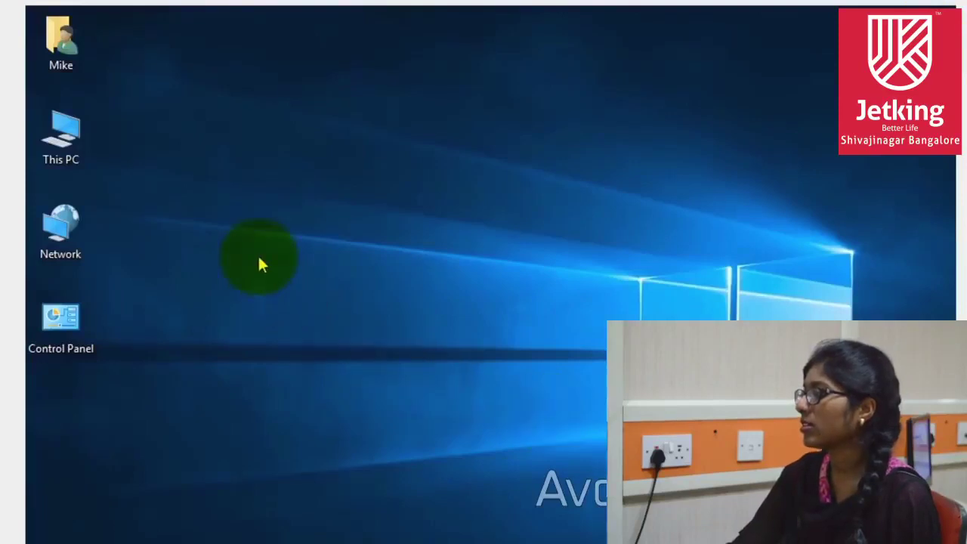
# Step: In This PC's remote settings, allow remote connections to this computer and turn off the Network Level Authentication requirement
pyautogui.rightClick(73, 160)
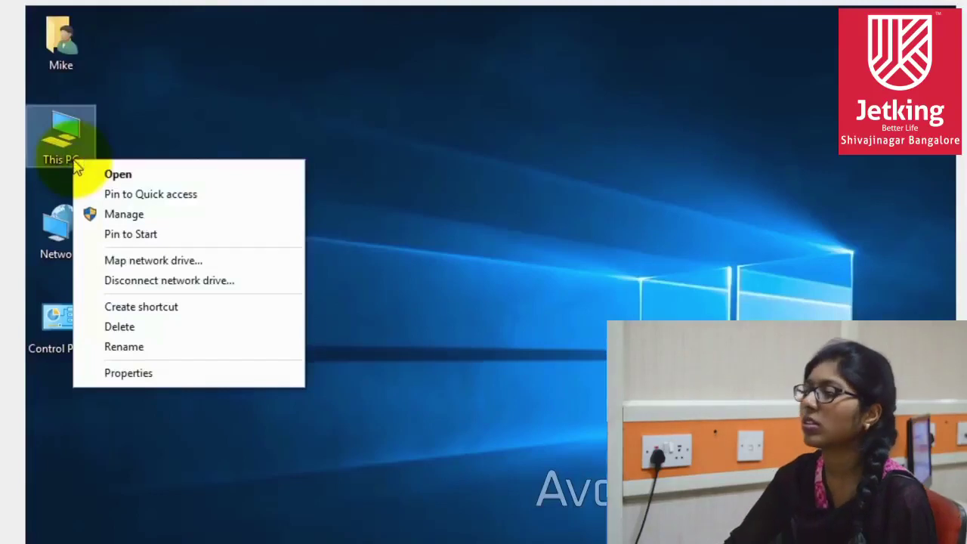
pyautogui.click(190, 383)
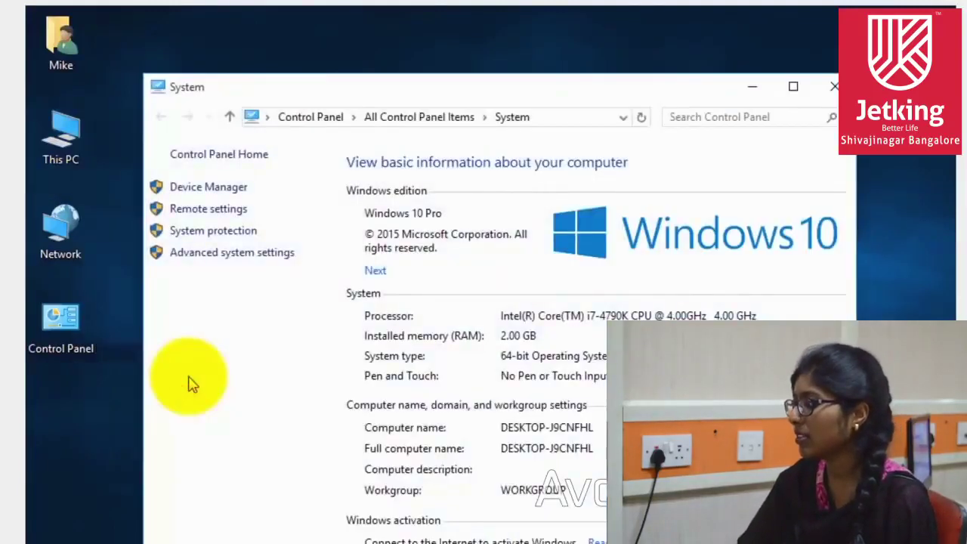
pyautogui.click(240, 210)
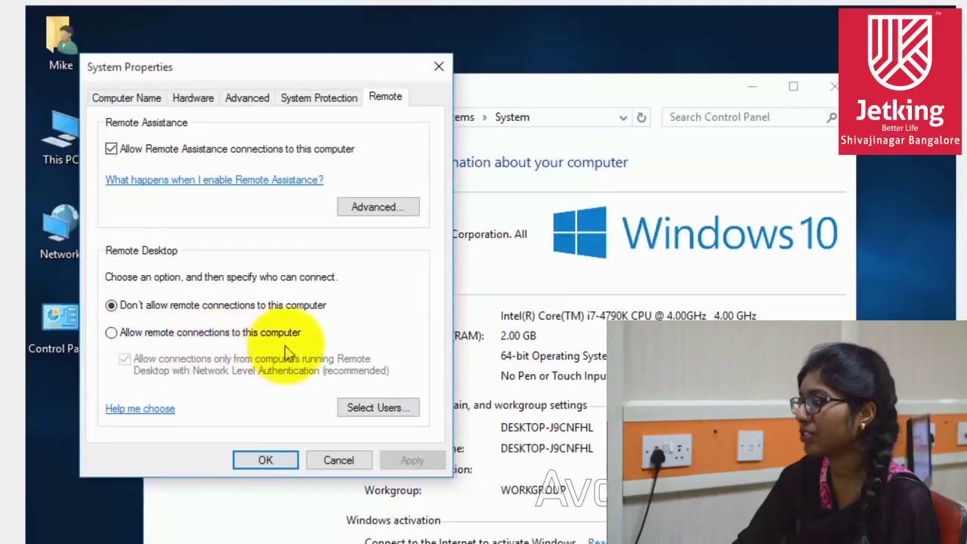
pyautogui.click(110, 333)
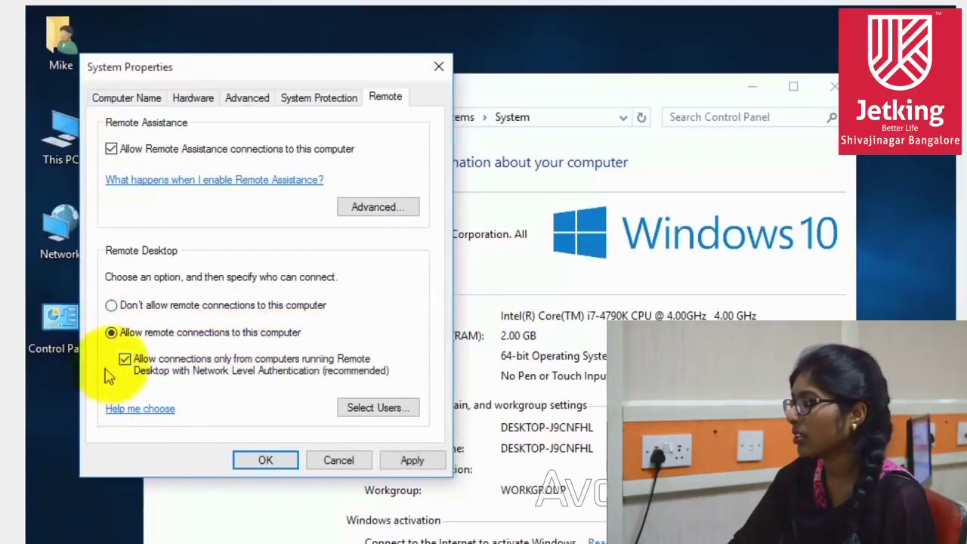
pyautogui.click(126, 360)
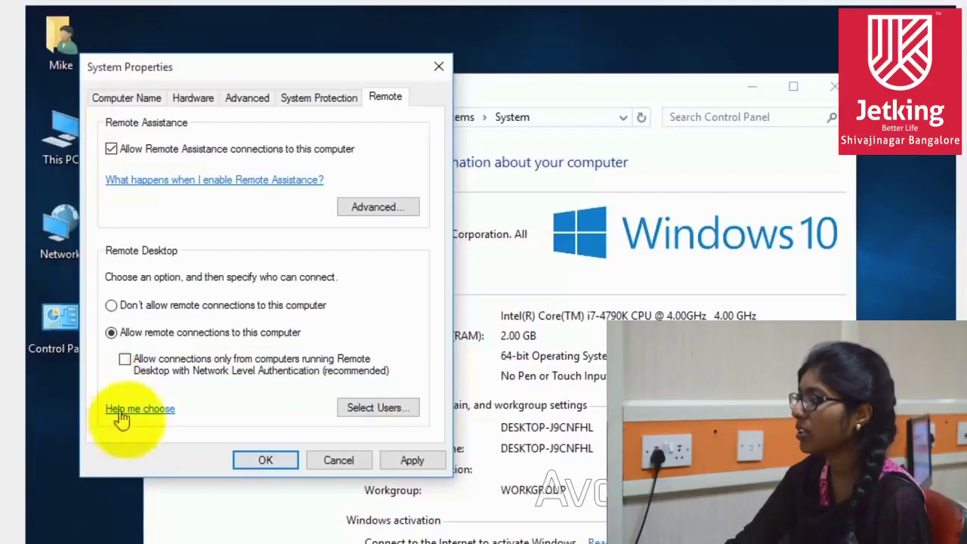
# Step: Try to add the local administrator account to the Remote Desktop users, checking its name
pyautogui.click(349, 412)
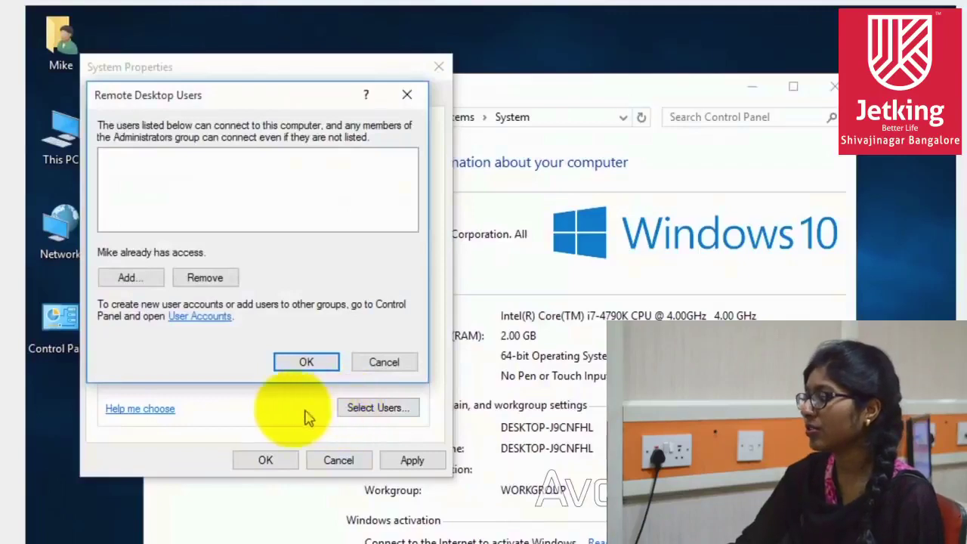
pyautogui.click(141, 281)
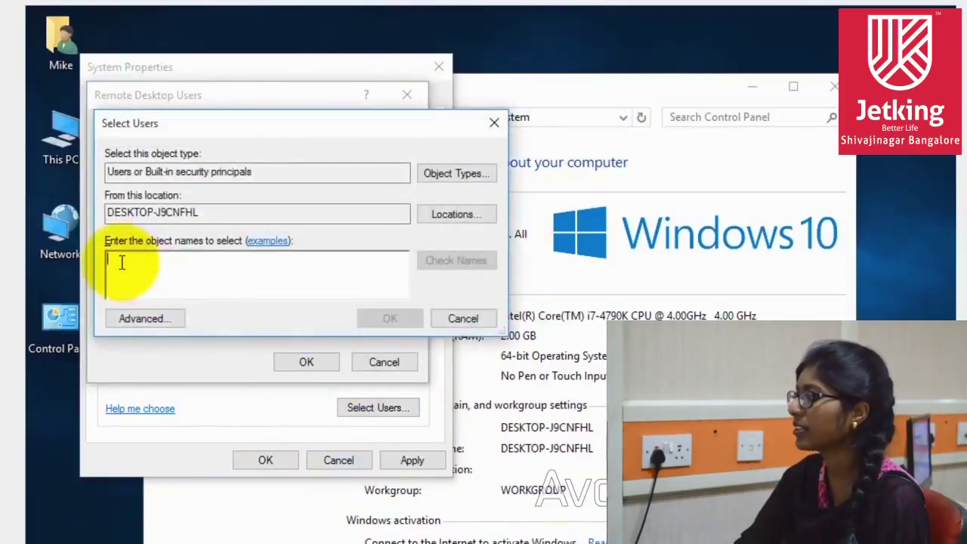
pyautogui.write('mike')
pyautogui.click(444, 261)
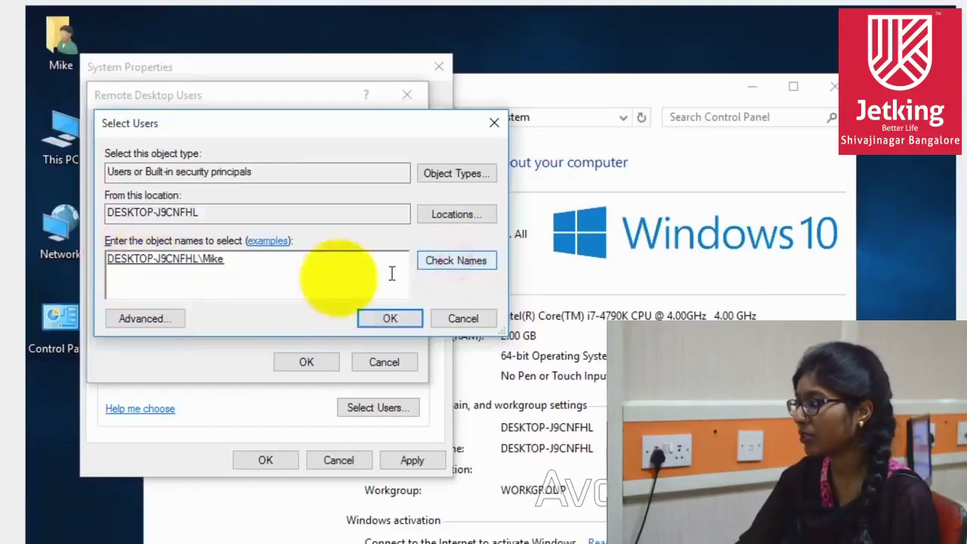
pyautogui.click(224, 277)
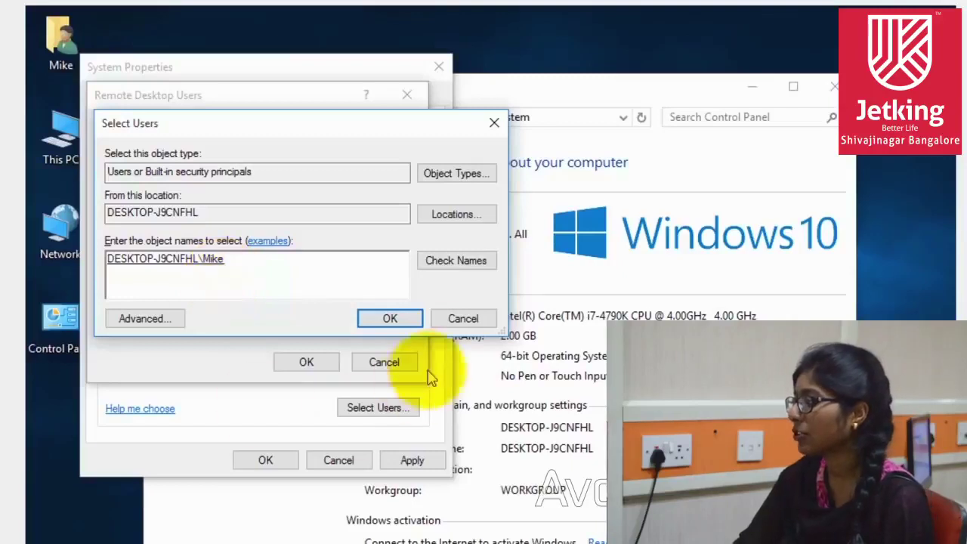
pyautogui.click(459, 326)
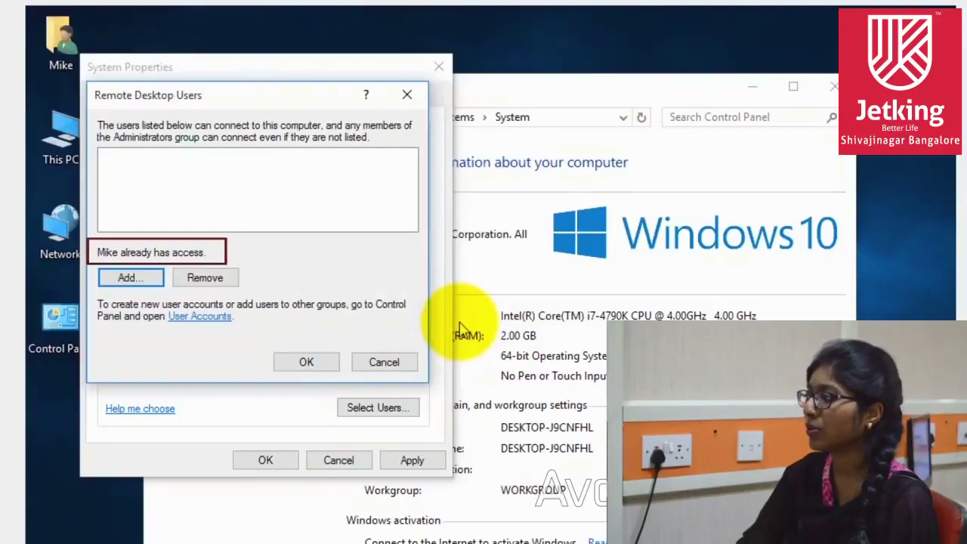
pyautogui.click(386, 363)
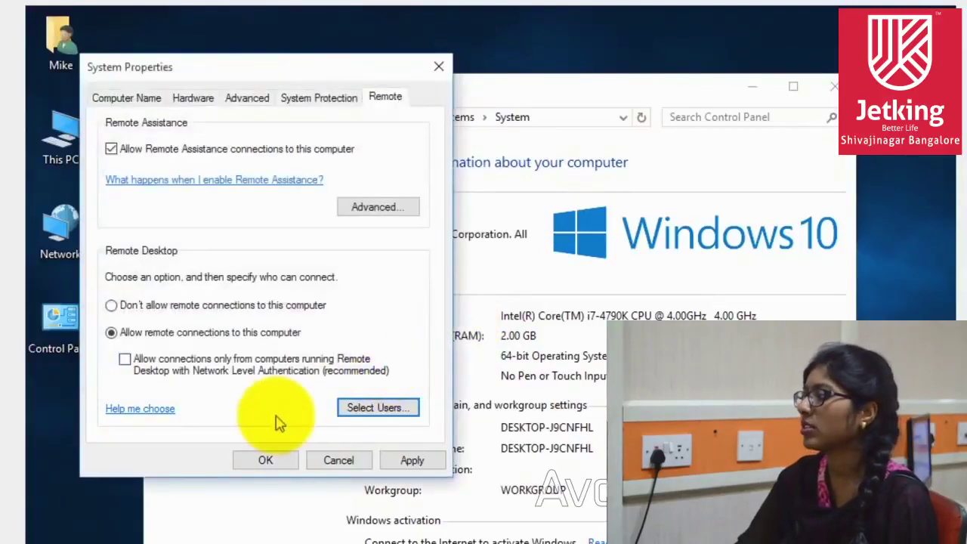
# Step: Apply the remote connection settings and close System Properties
pyautogui.click(408, 461)
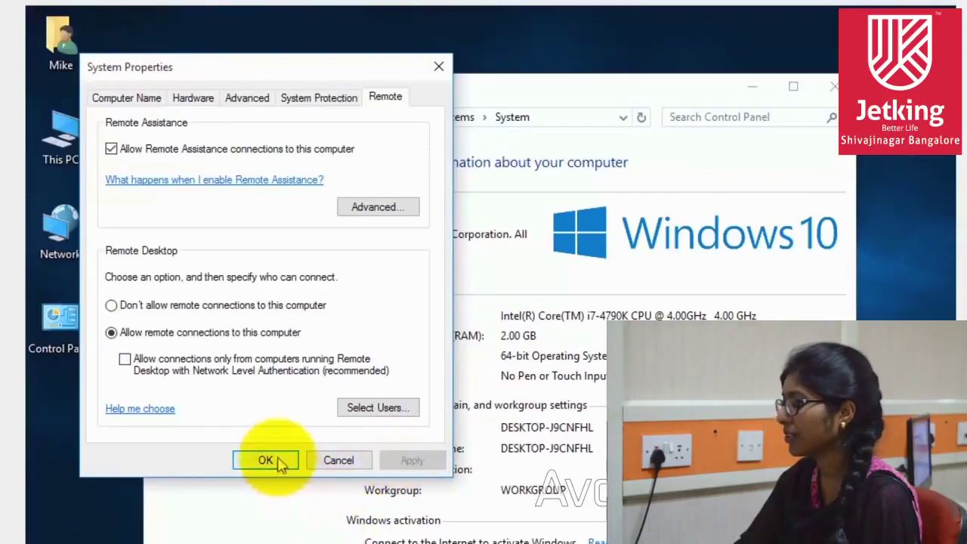
pyautogui.click(279, 463)
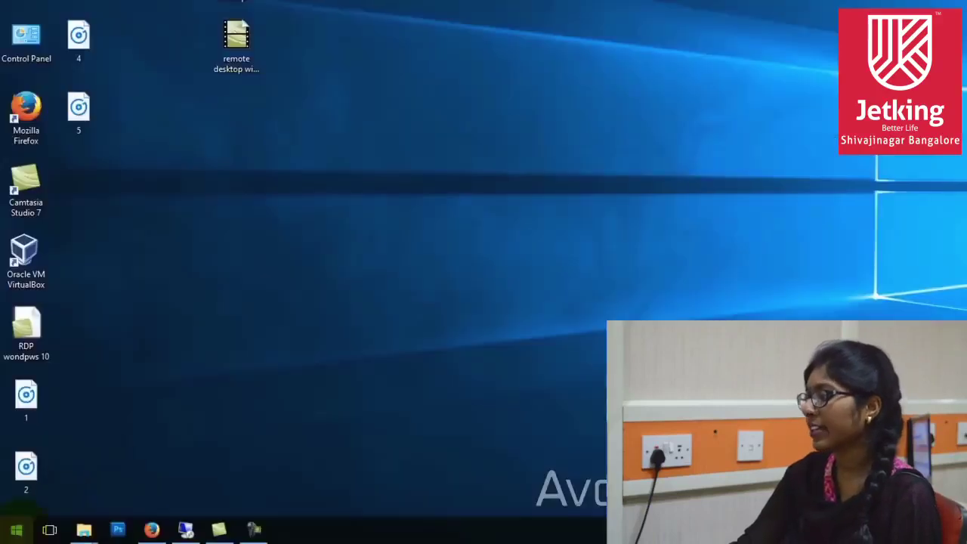
# Step: On the other computer, find and start Remote Desktop Connection and connect to 10.0.0.10
pyautogui.click(16, 529)
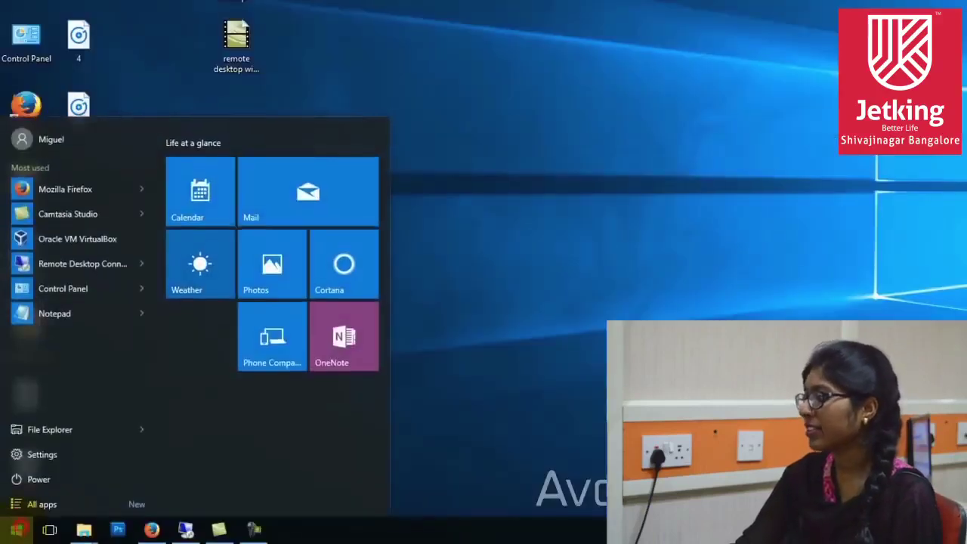
pyautogui.write('remote')
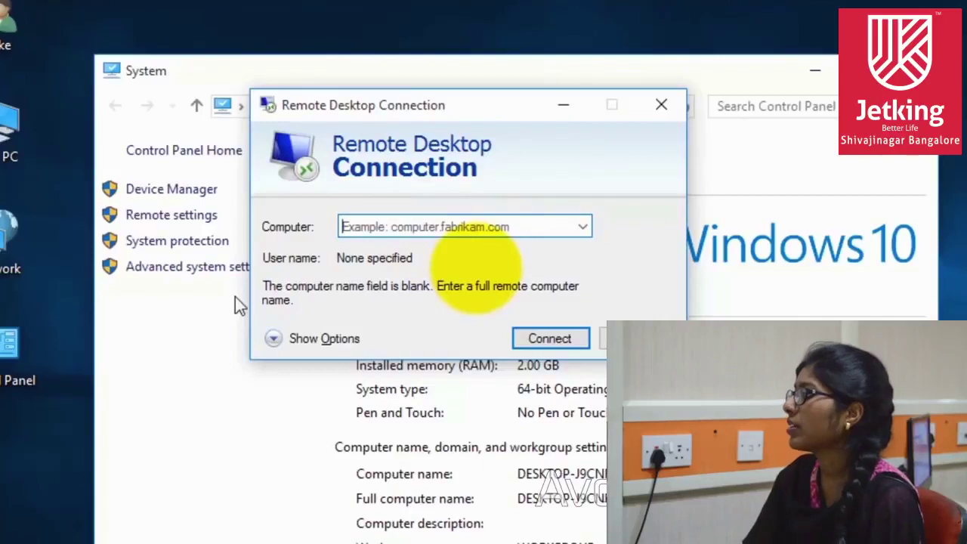
pyautogui.write('10.0.0.10')
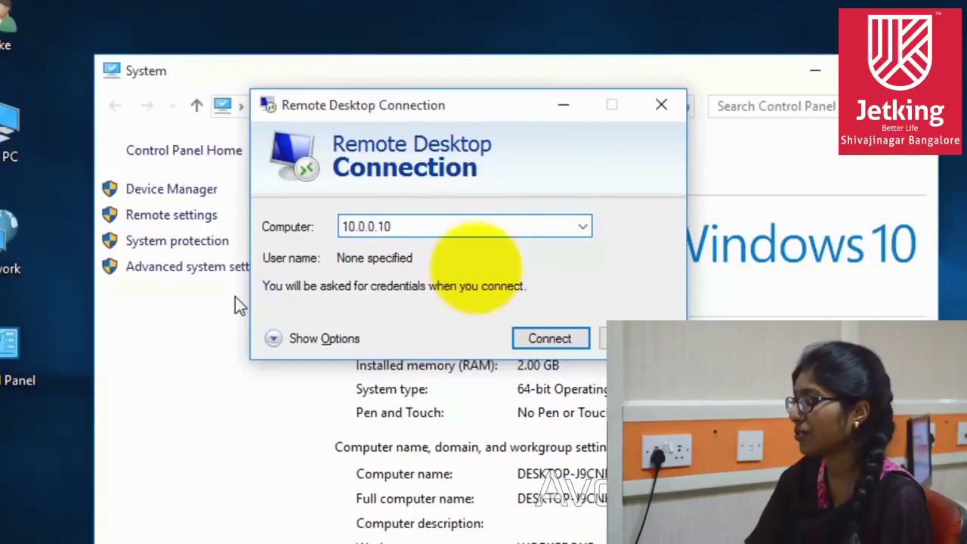
pyautogui.click(574, 338)
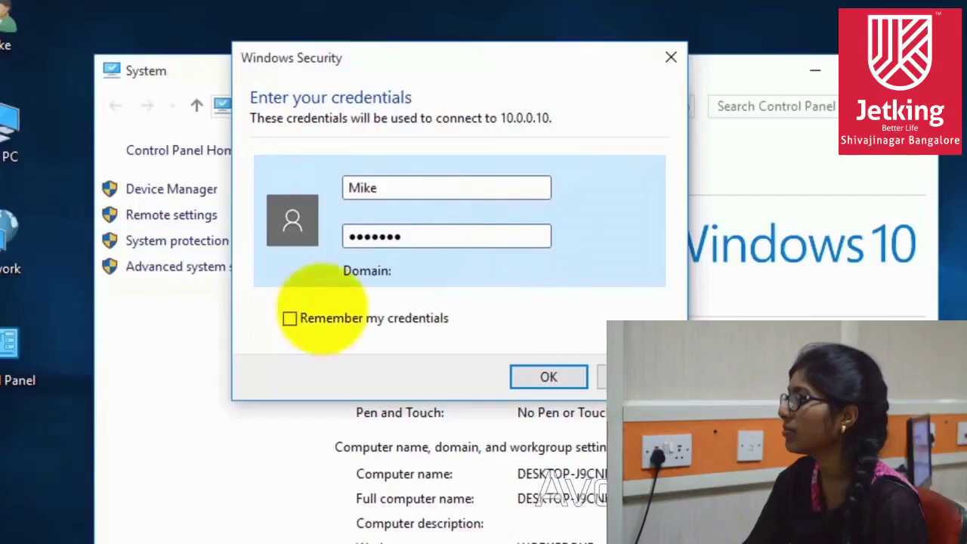
# Step: Submit the credentials with remembering enabled, and accept the certificate warning without being asked again for this computer
pyautogui.click(317, 313)
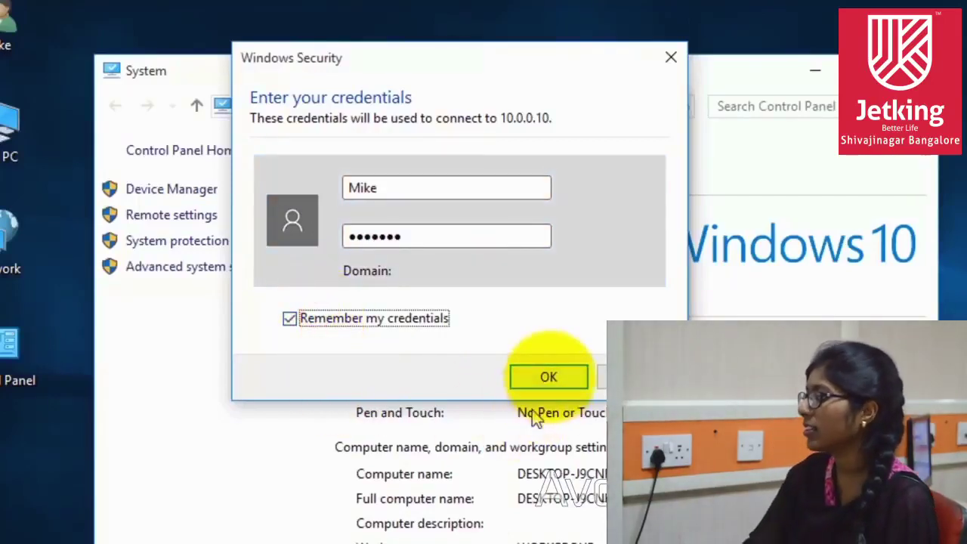
pyautogui.click(545, 377)
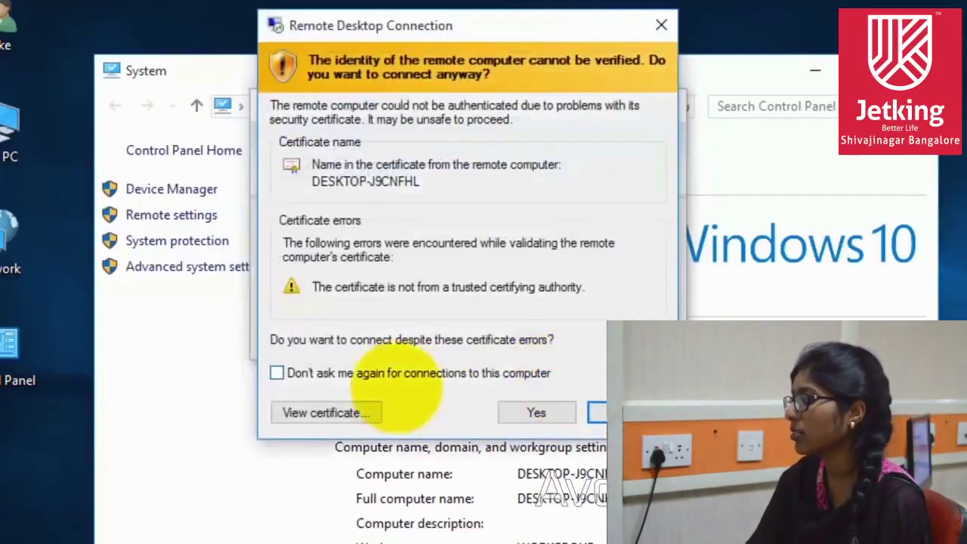
pyautogui.click(277, 373)
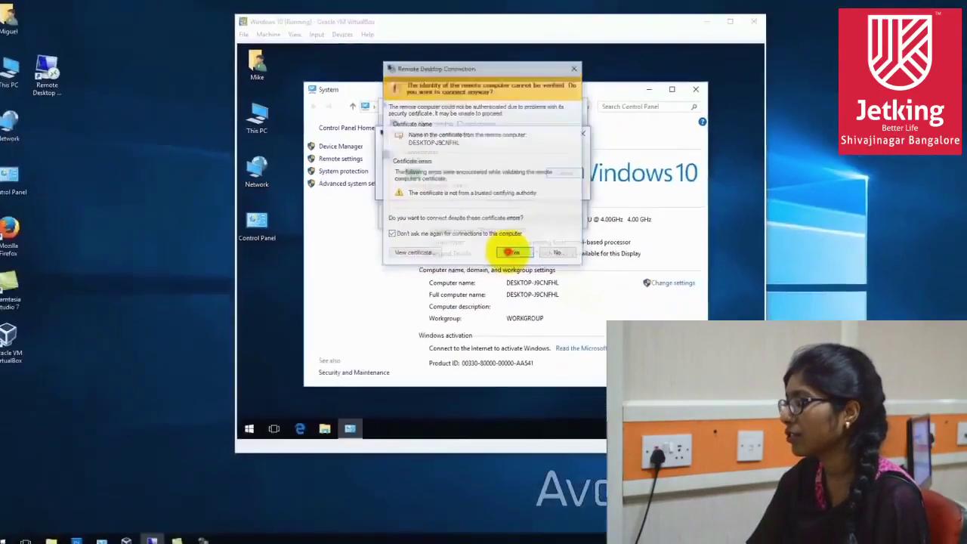
pyautogui.click(528, 351)
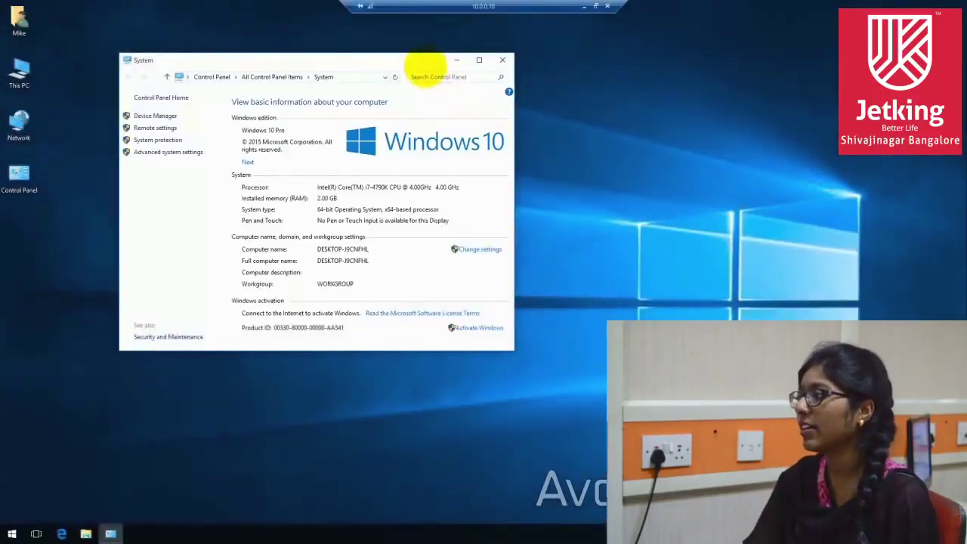
# Step: Try out the remote session by moving the System window, switching between windowed and full-screen view, and selecting the user's desktop folder
pyautogui.moveTo(438, 66); pyautogui.dragTo(529, 98)
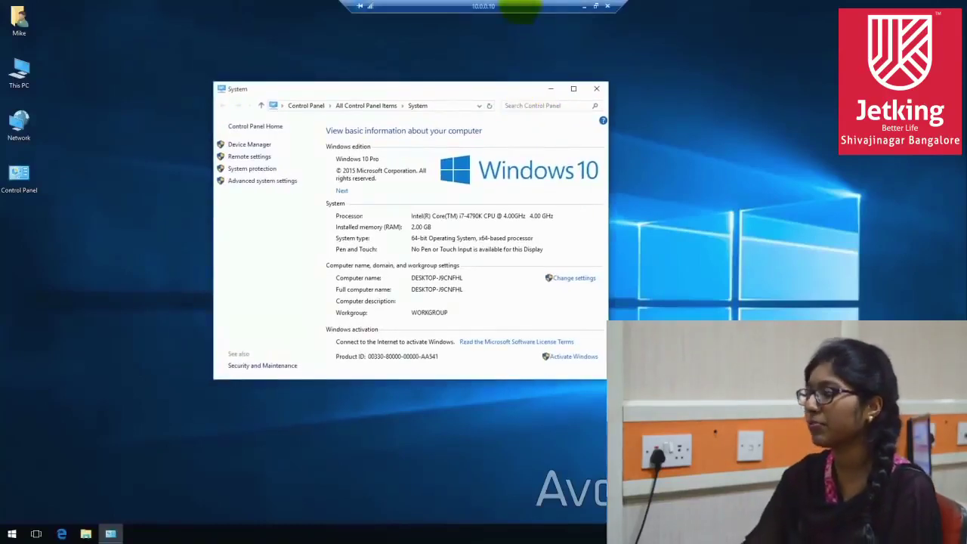
pyautogui.doubleClick(520, 6)
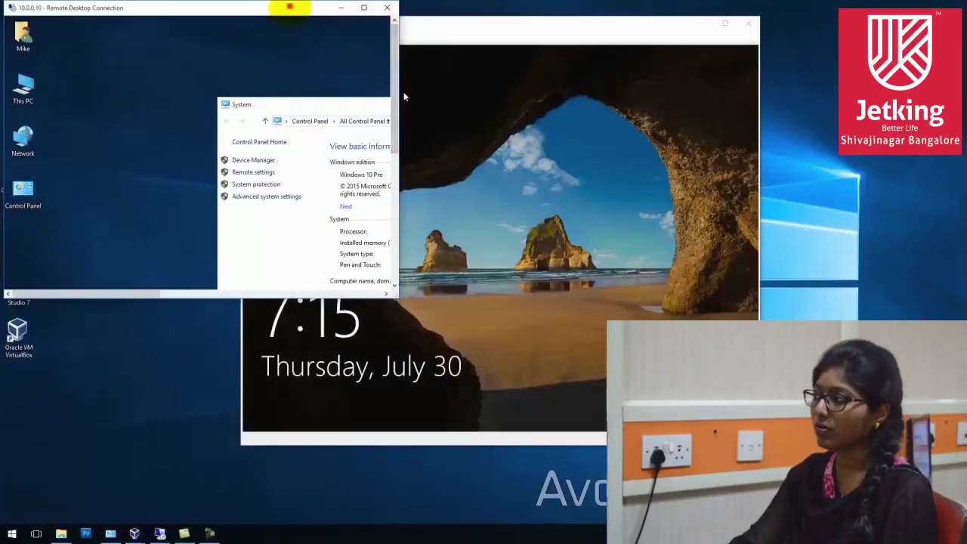
pyautogui.doubleClick(290, 7)
pyautogui.moveTo(410, 90); pyautogui.dragTo(415, 198)
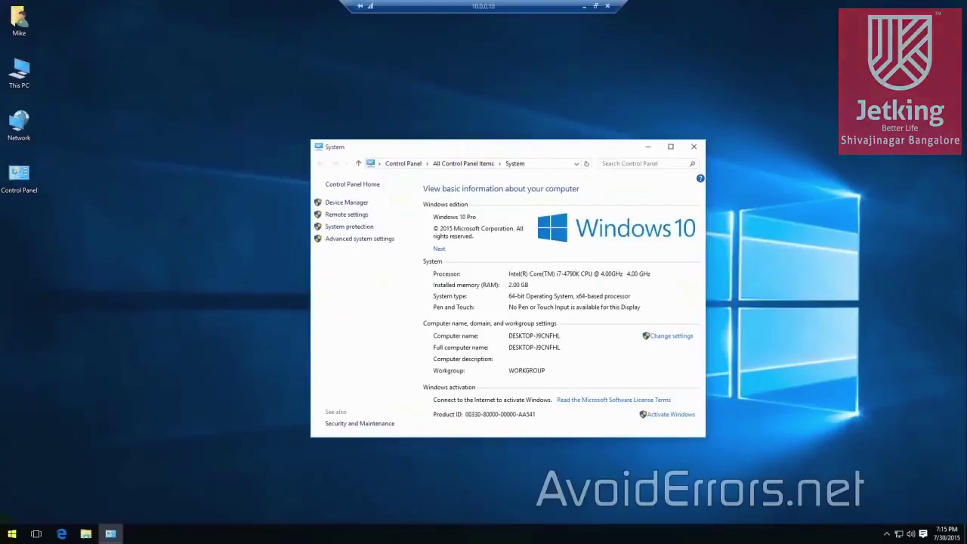
pyautogui.click(19, 19)
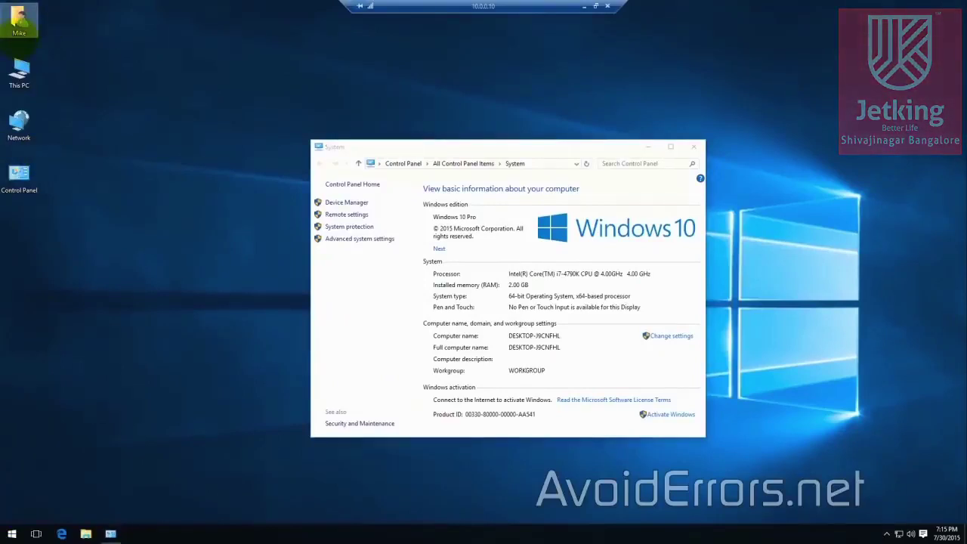